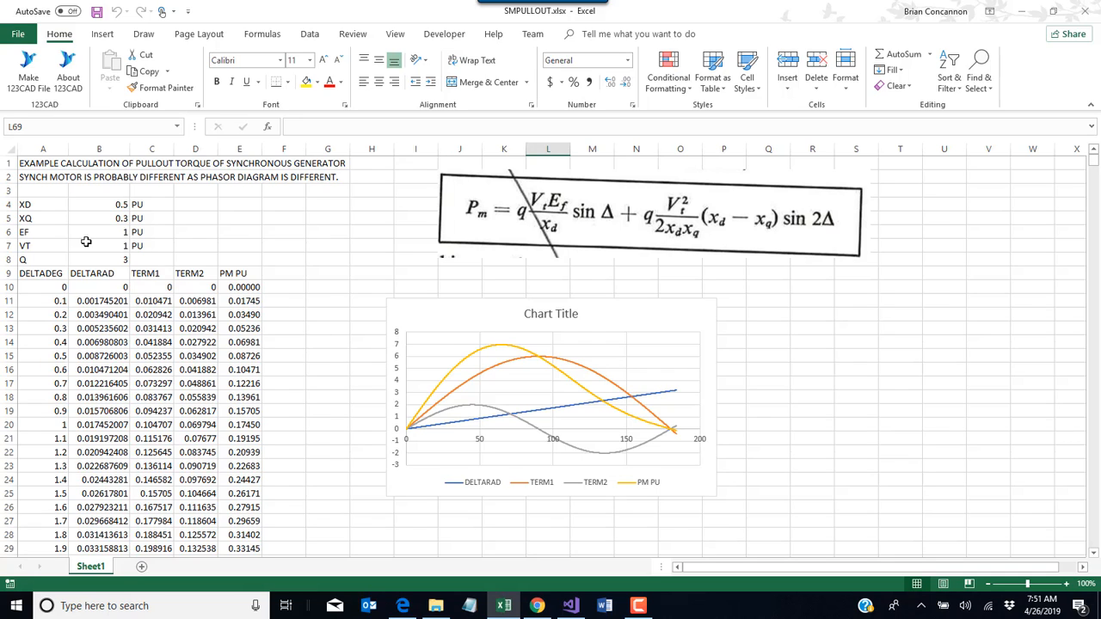
- Clear the range A11:I1856, removing all calculated rows and notes below row 10
left_click(62, 301)
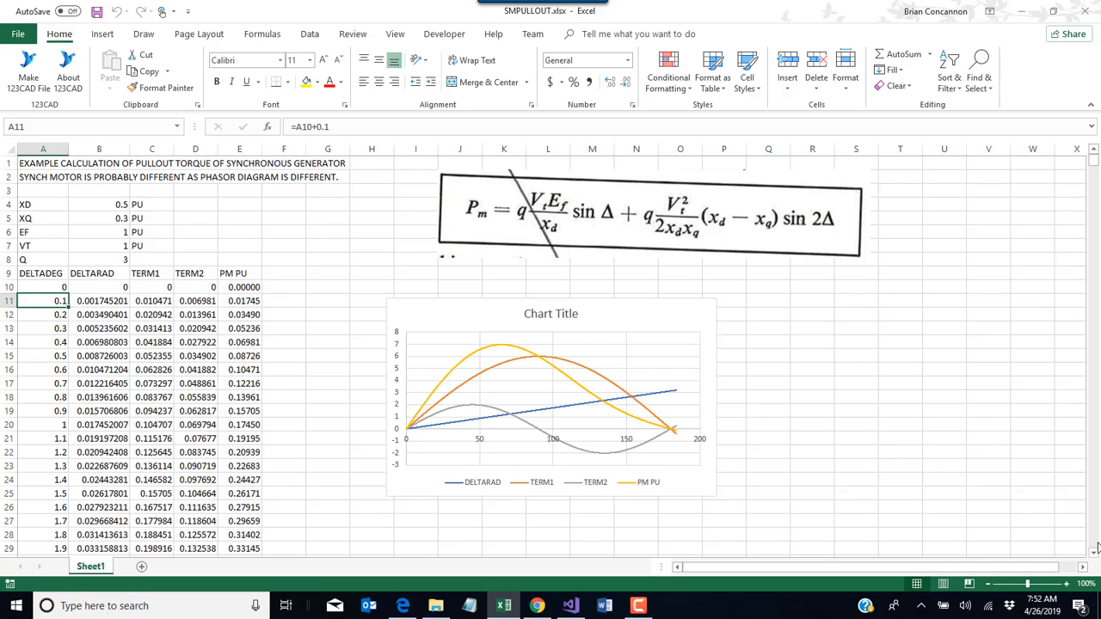
key("End")
key("End")
key("shift+Down")
key("shift+Down")
key("shift+Down")
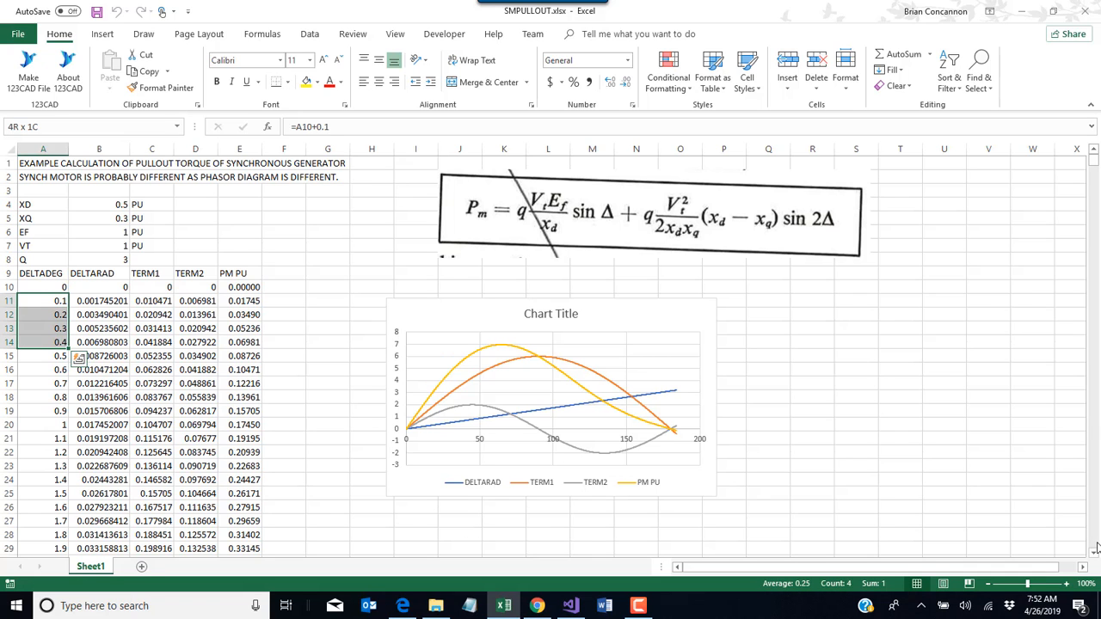
key("ctrl+shift+Down")
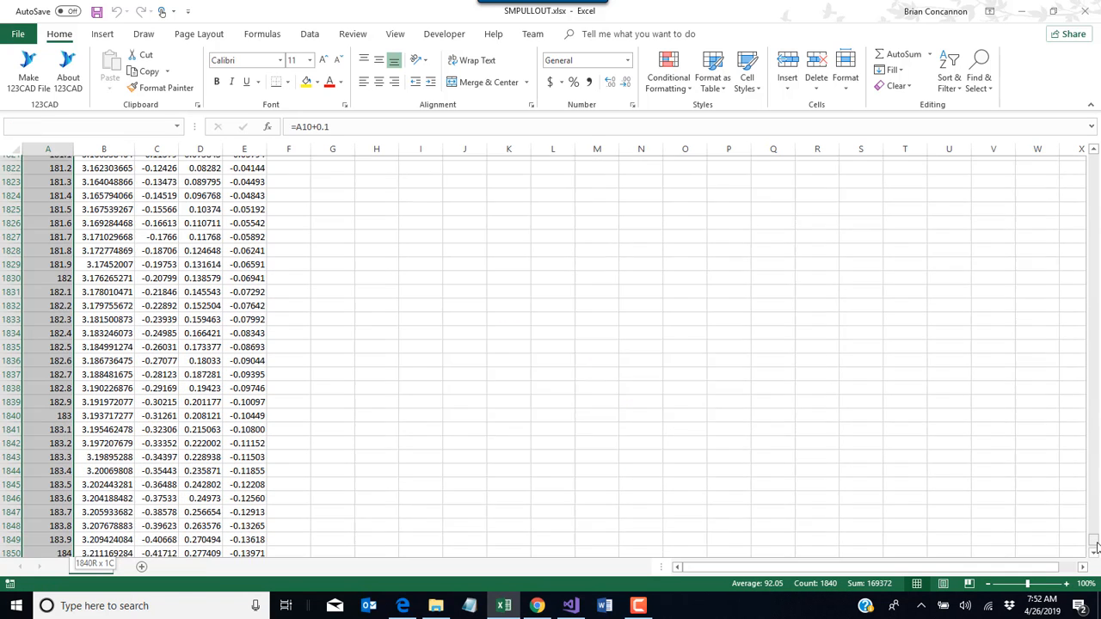
key("shift+Down")
key("shift+Down")
key("shift+Down")
key("shift+Down")
key("shift+Down")
key("shift+Down")
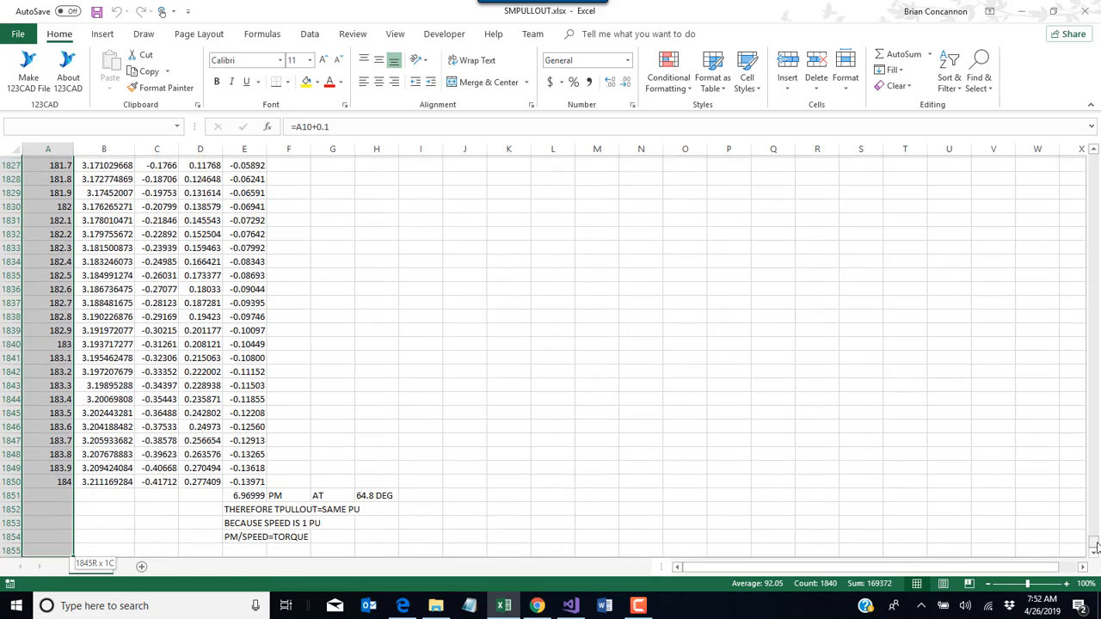
key("shift+Right")
key("shift+Right")
key("shift+Right")
key("shift+Right")
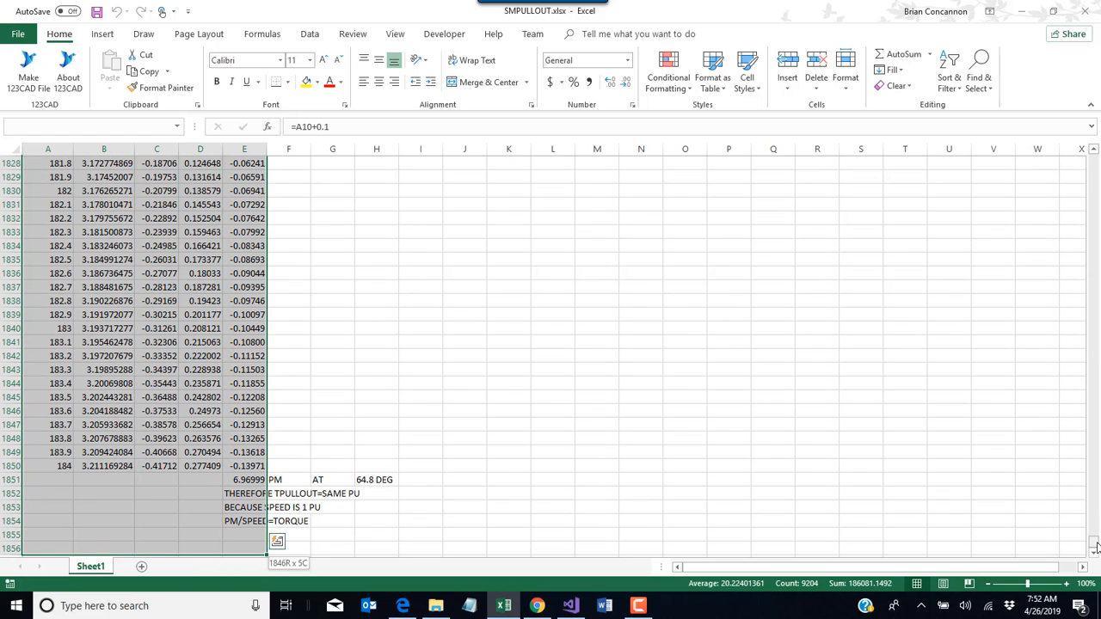
key("shift+Right")
key("shift+Right")
key("shift+Right")
key("shift+Right")
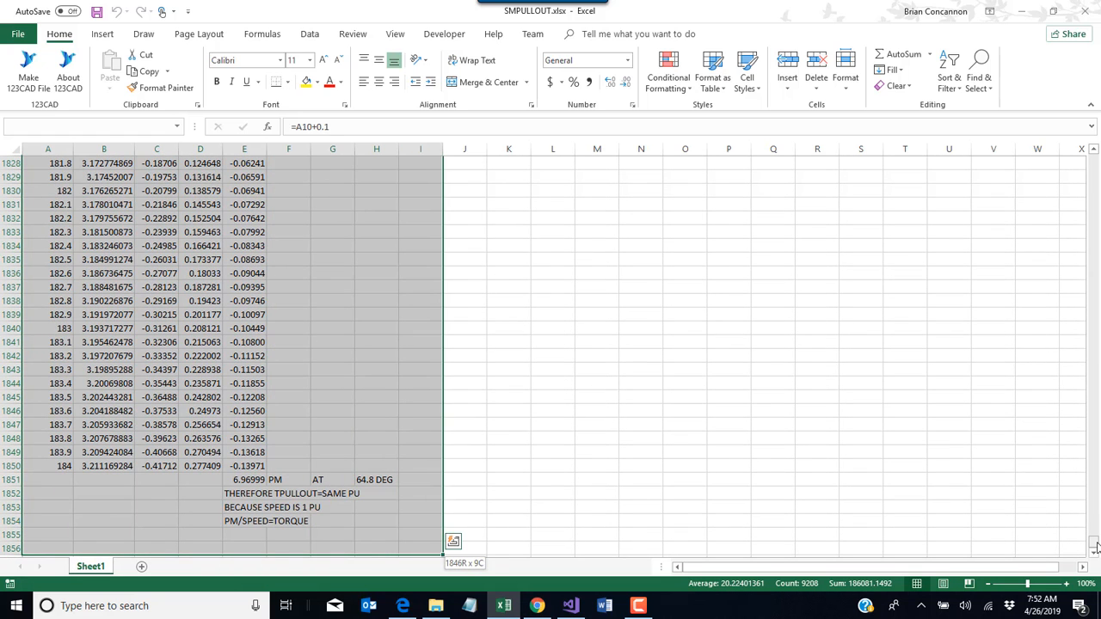
key("ctrl+BackSpace")
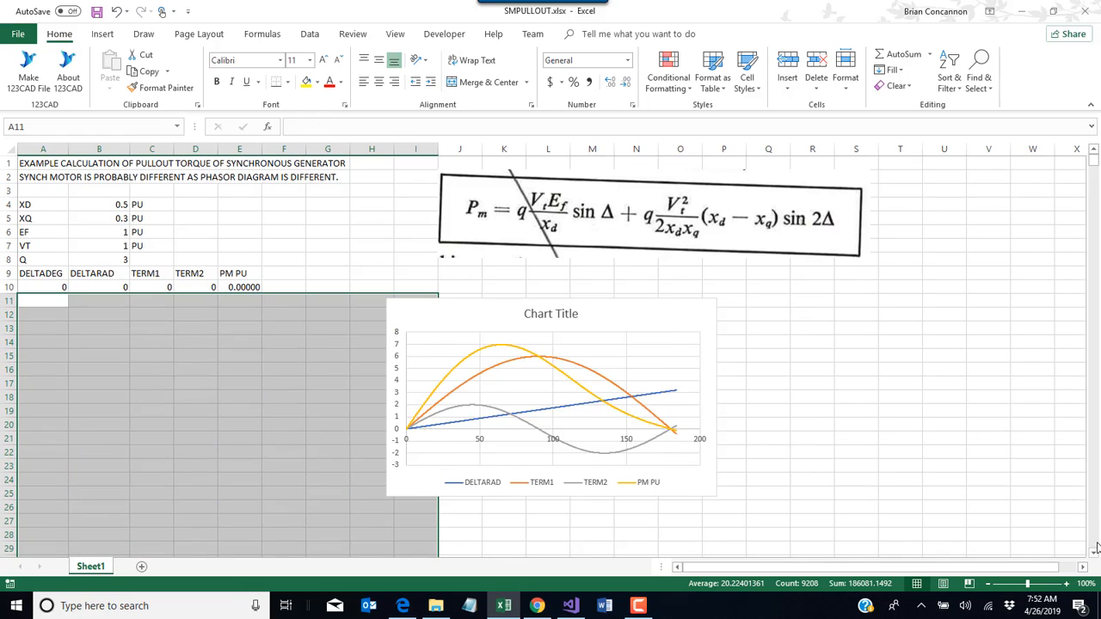
key("Delete")
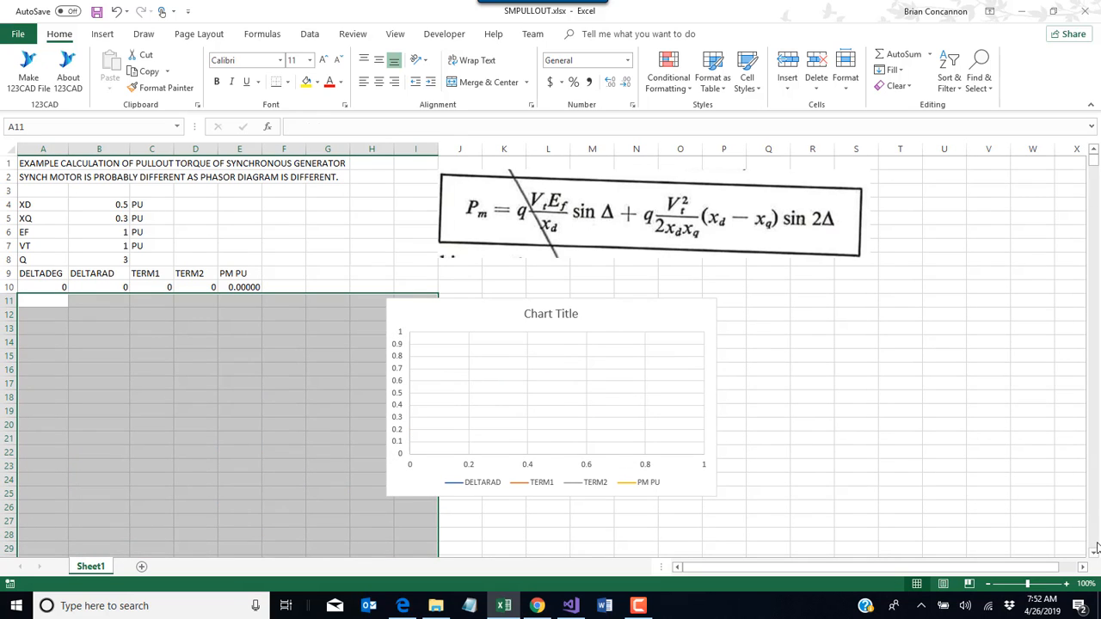
key("Up")
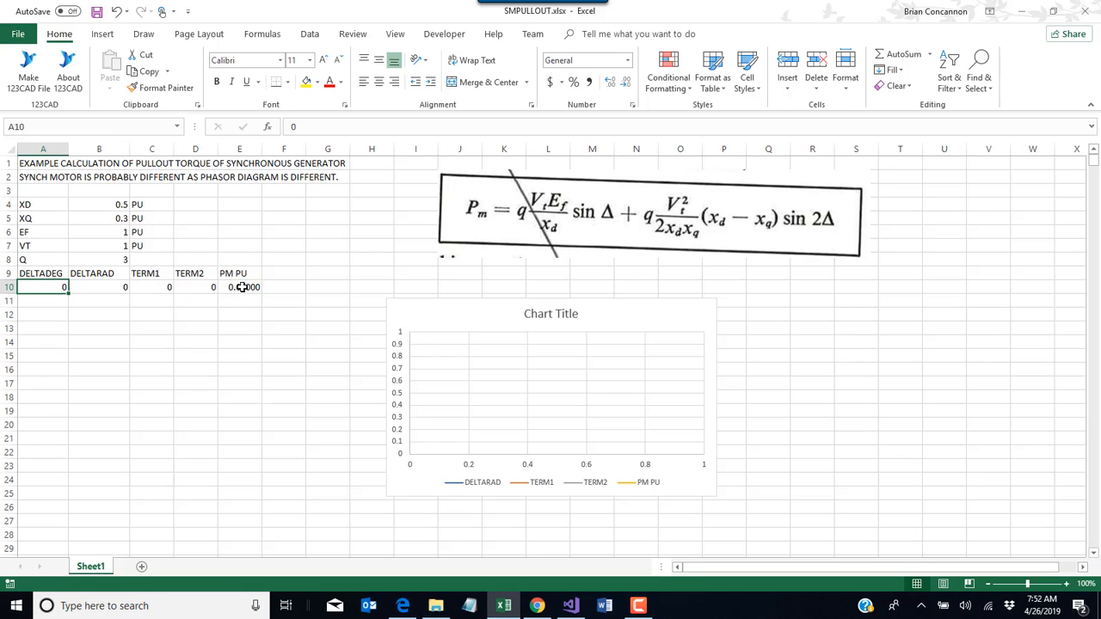
- Enable the Solver Add-in among the available Excel add-ins
left_click(242, 287)
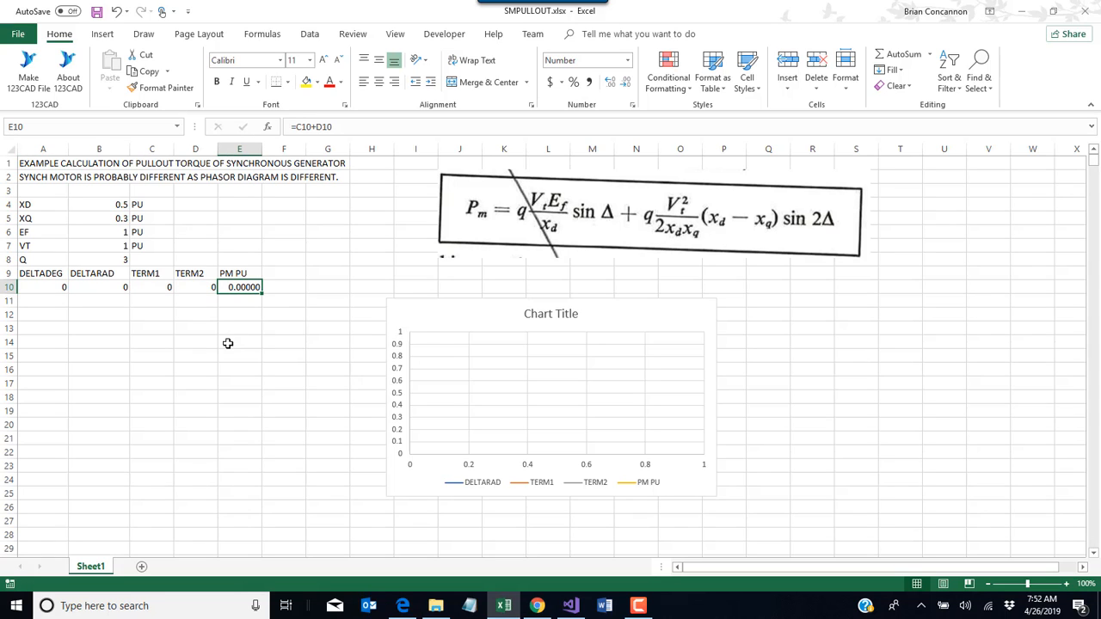
left_click(444, 34)
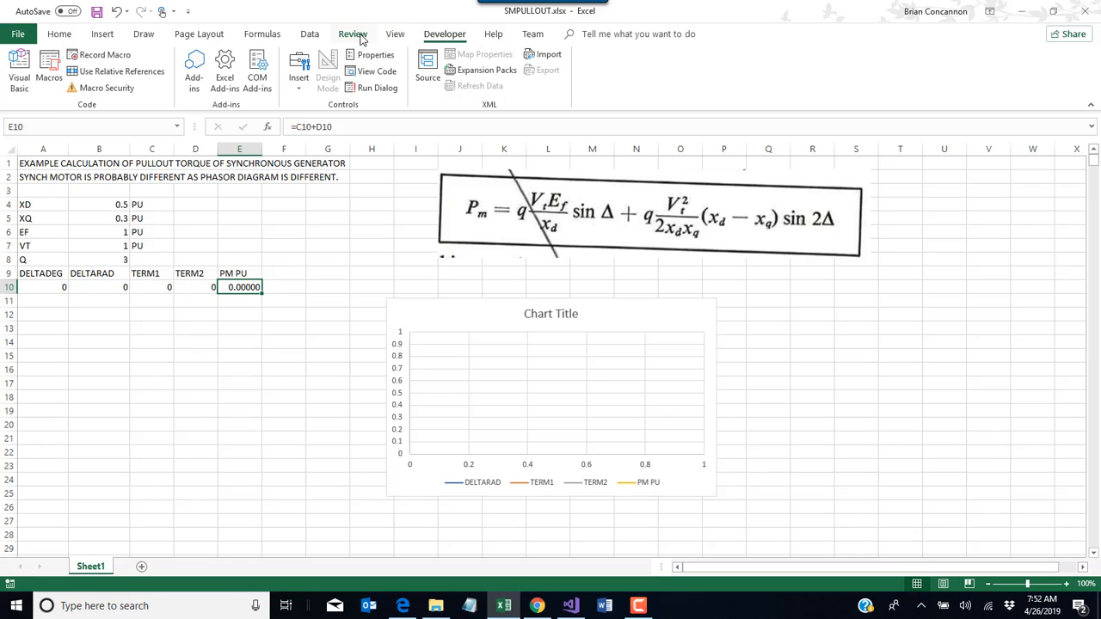
left_click(263, 36)
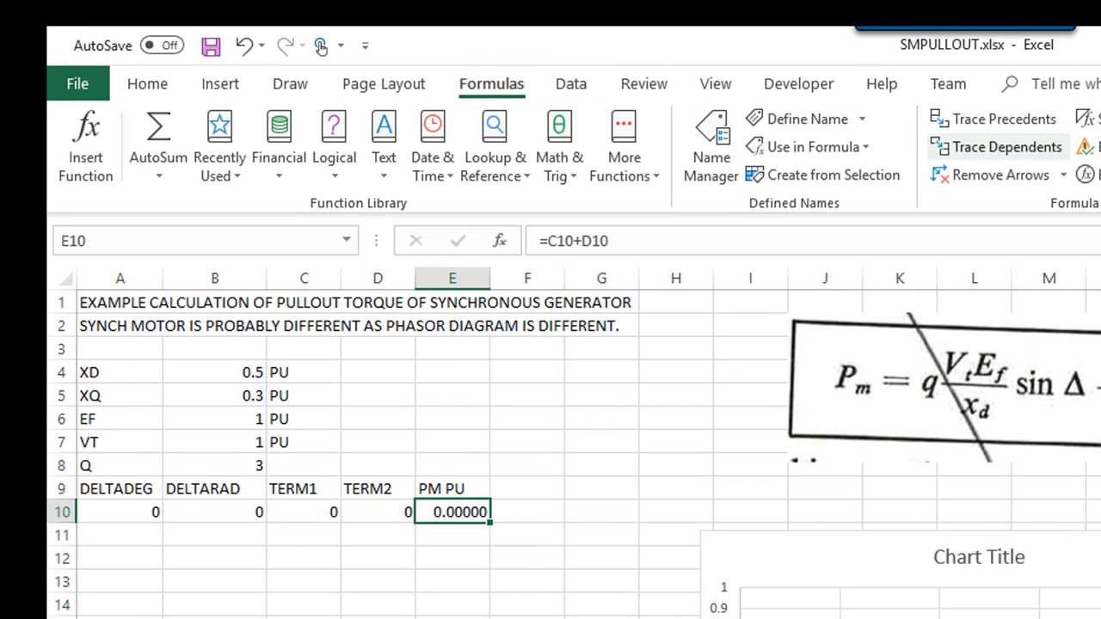
left_click(792, 89)
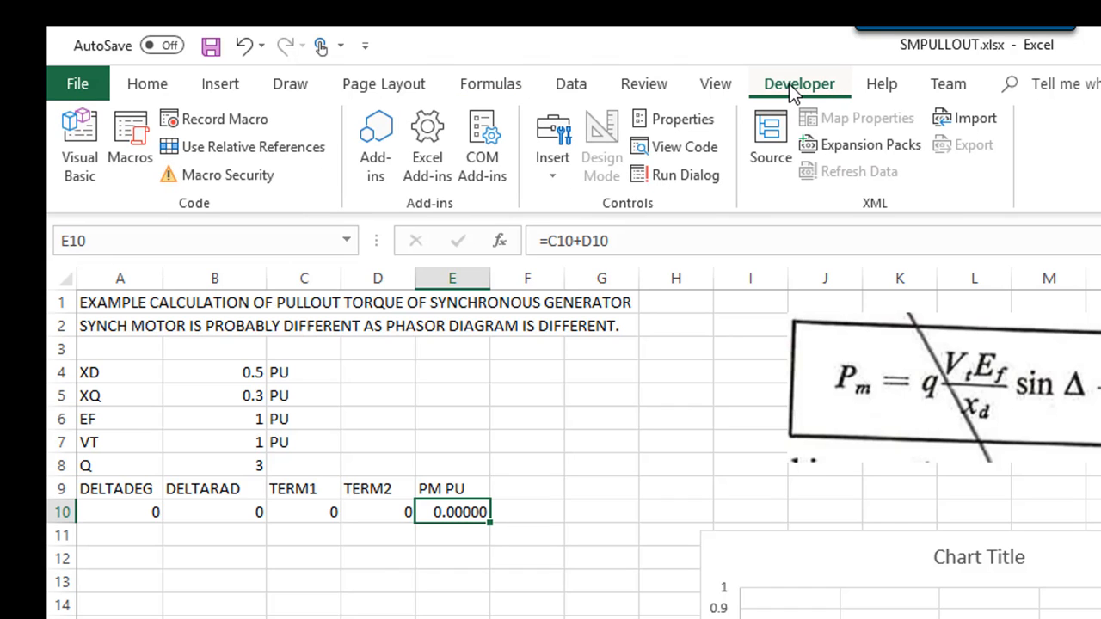
left_click(379, 131)
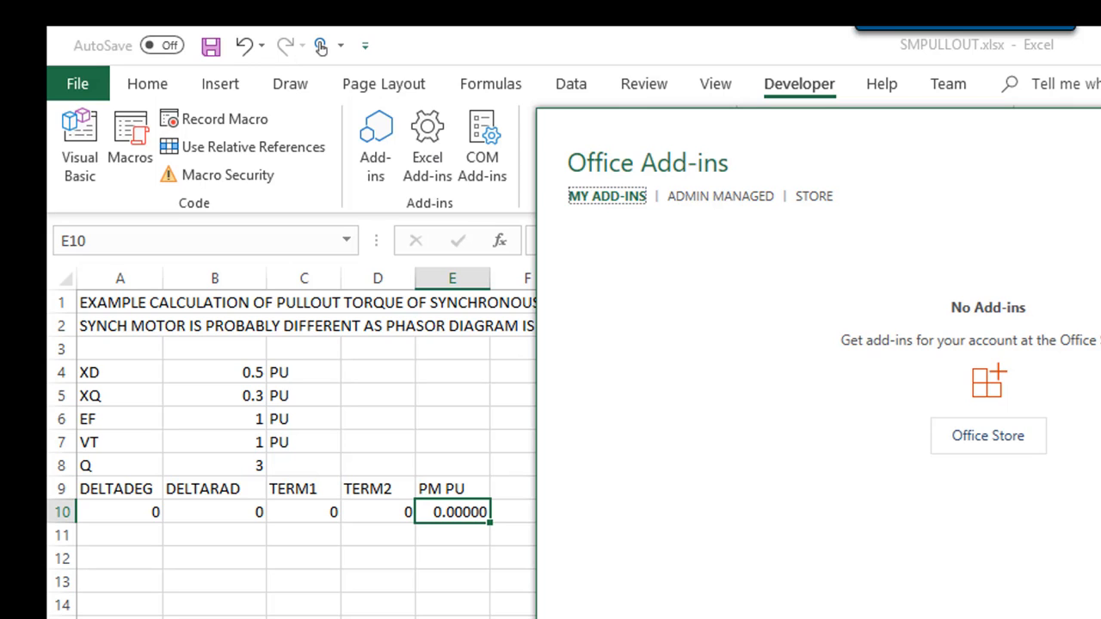
left_click(425, 139)
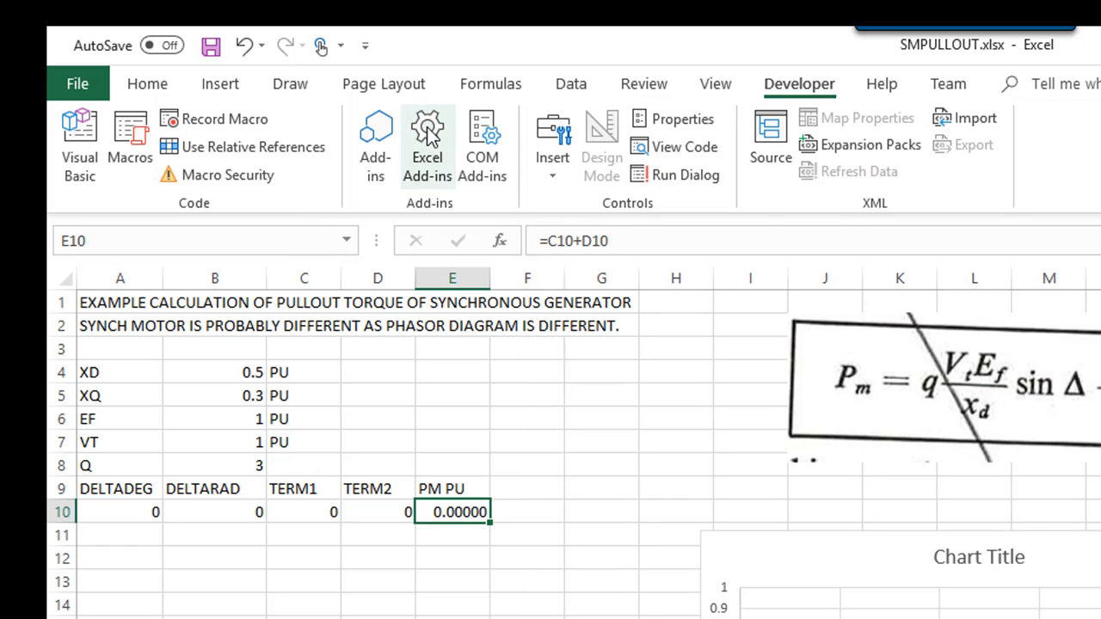
left_click(428, 135)
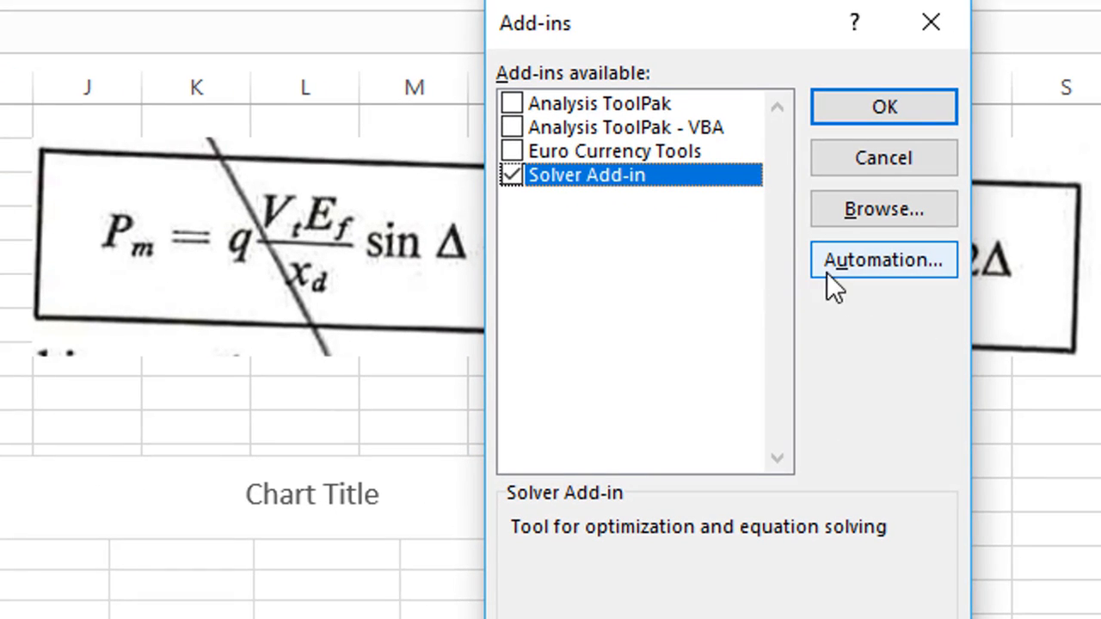
left_click(878, 110)
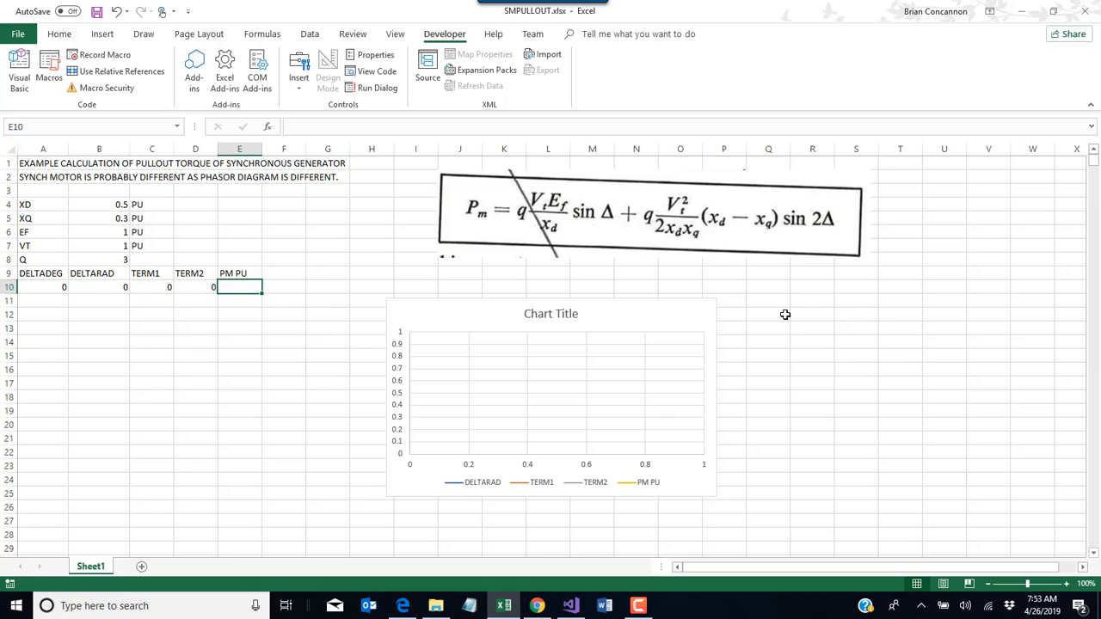
- Restore the =C10+D10 formula in cell E10 and delete the empty chart below the equation image
key("ctrl+y")
left_click(461, 313)
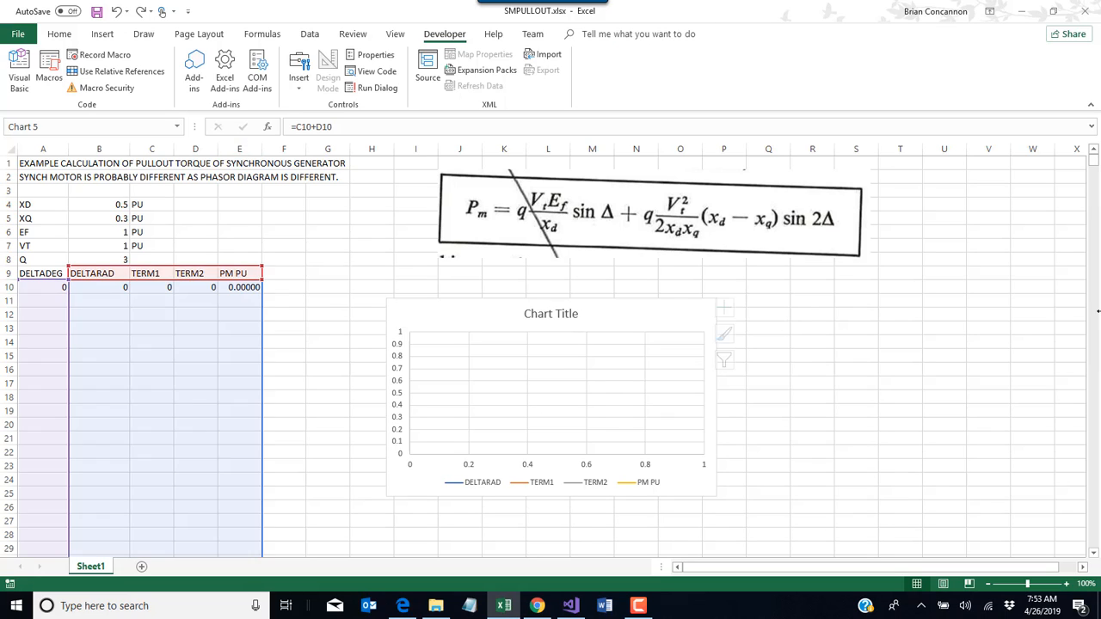
left_click_drag(917, 358, 917, 368)
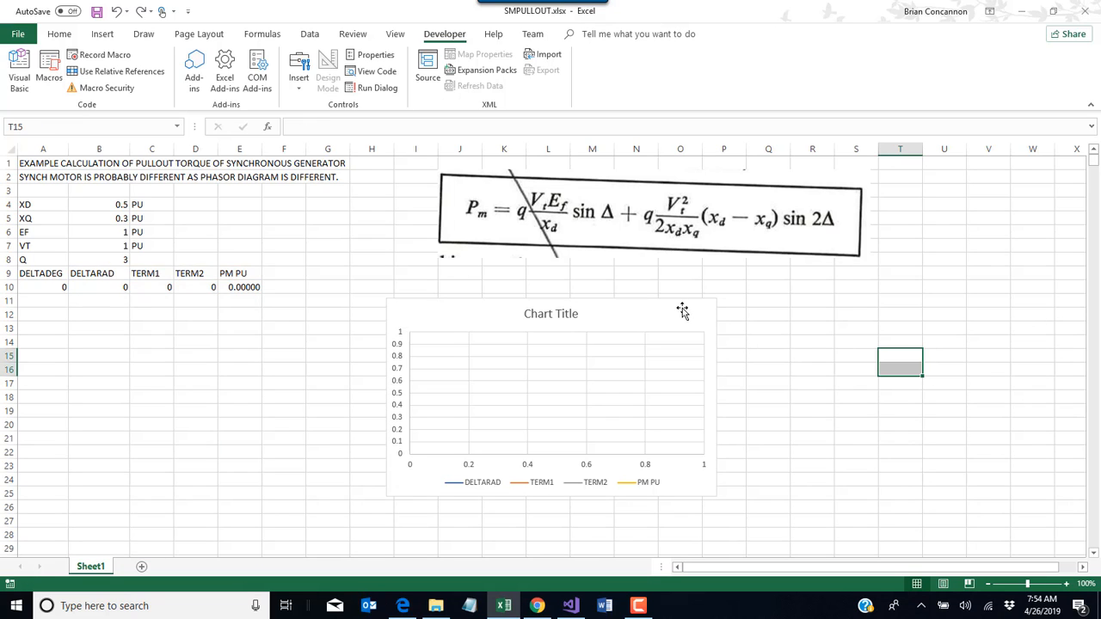
left_click(682, 307)
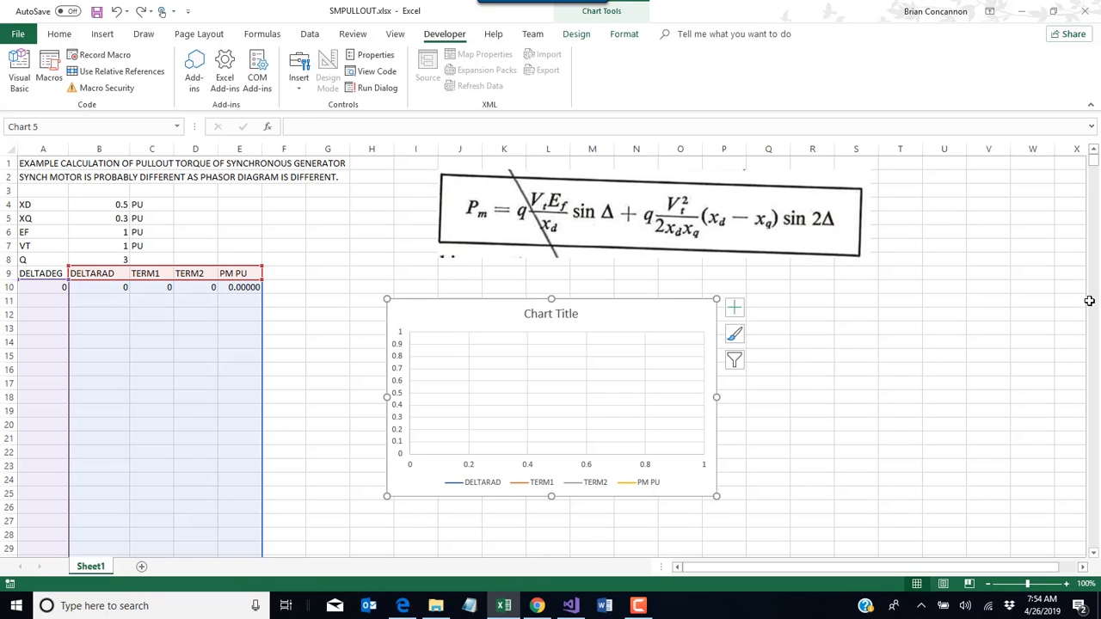
key("Delete")
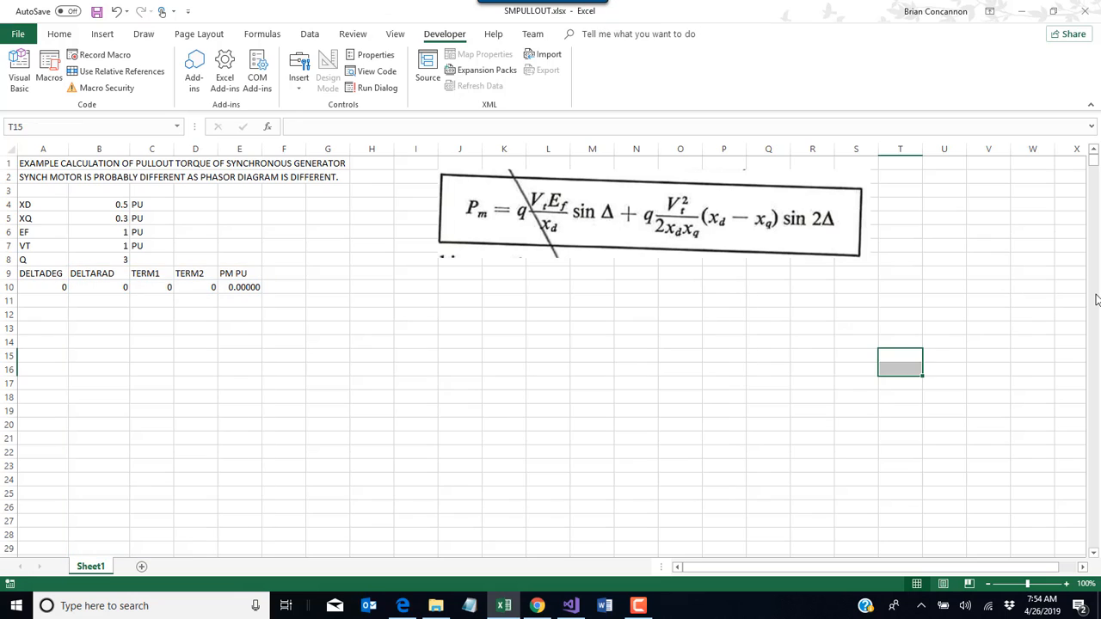
left_click(498, 370)
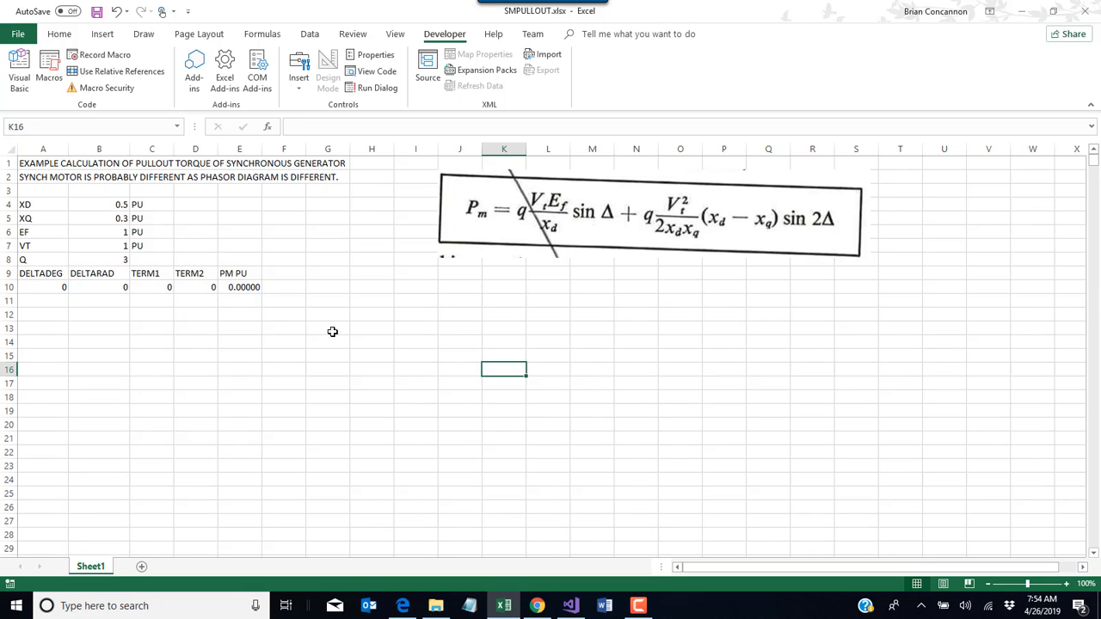
- Open Solver with the PM PU cell E10 as the objective to maximize
left_click(243, 289)
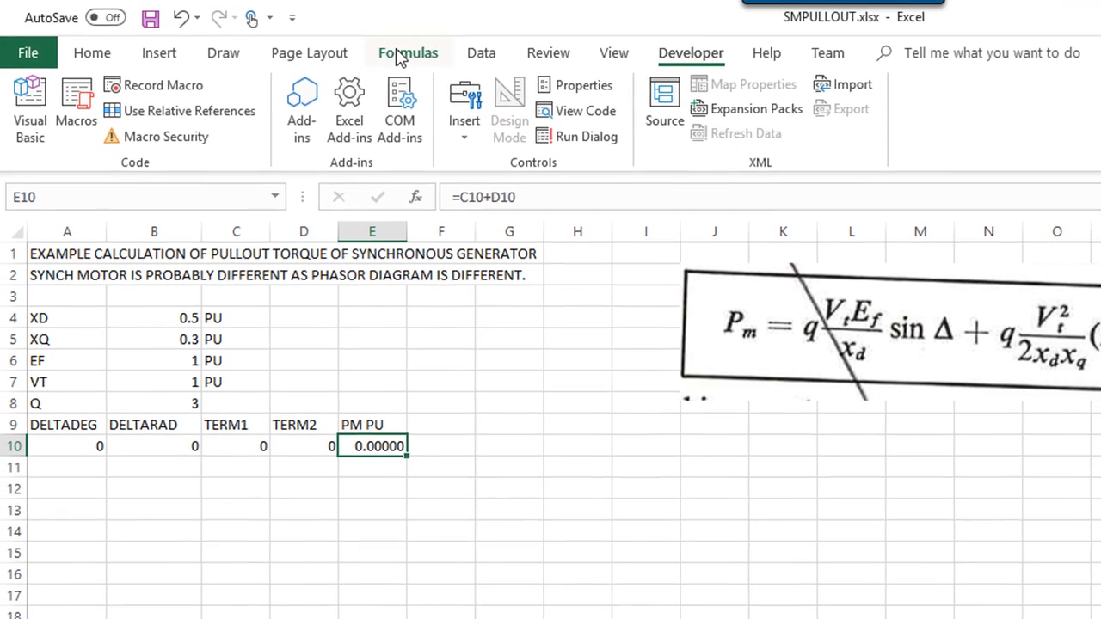
left_click(533, 73)
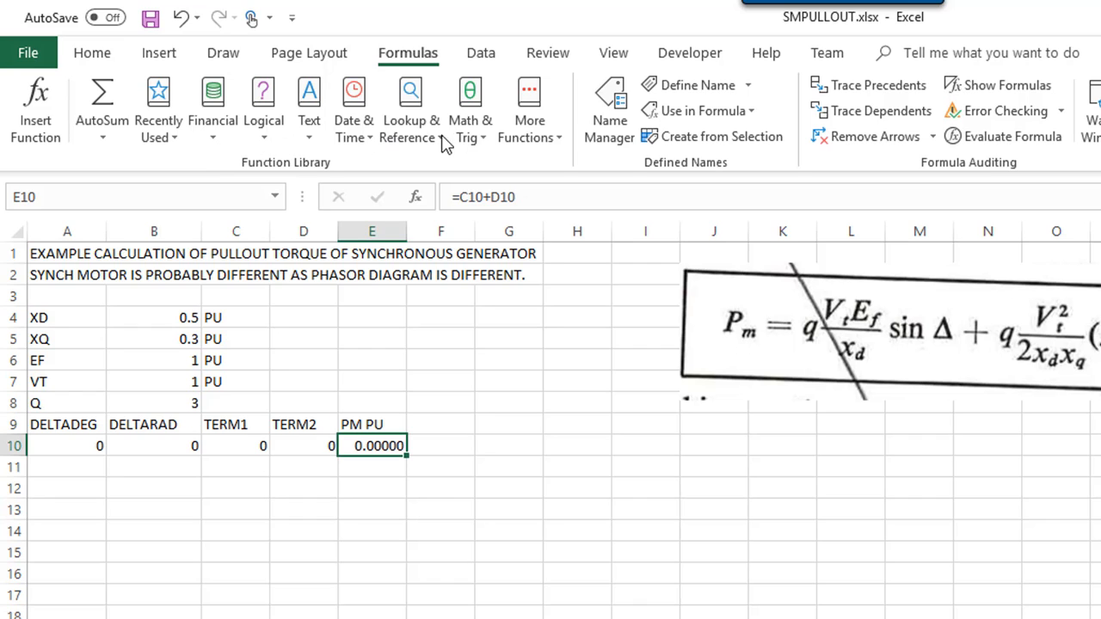
left_click(560, 143)
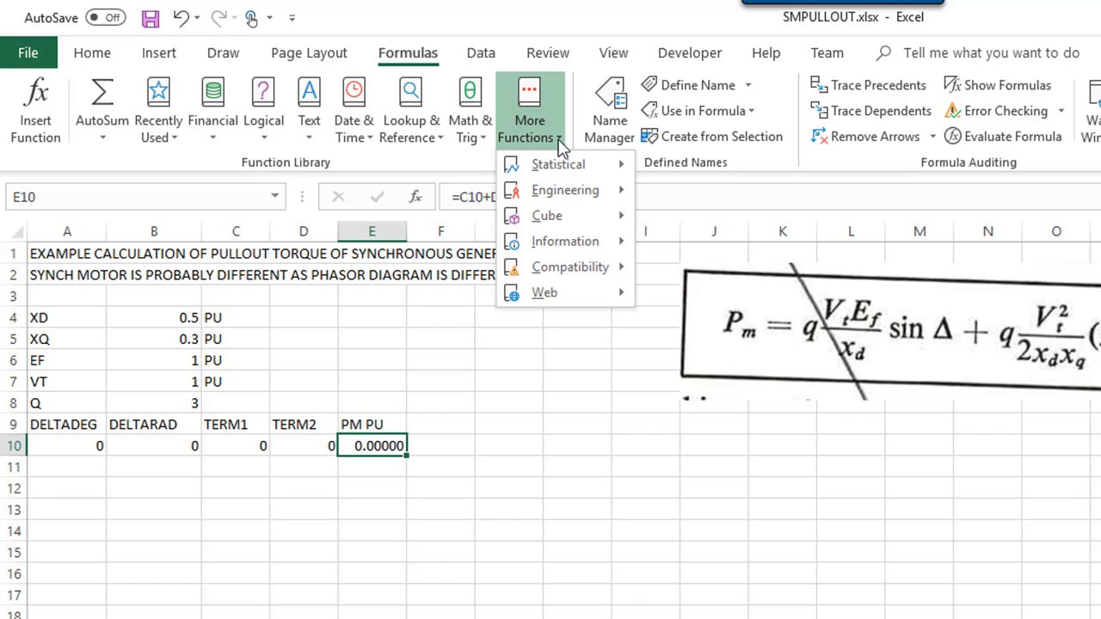
left_click(560, 143)
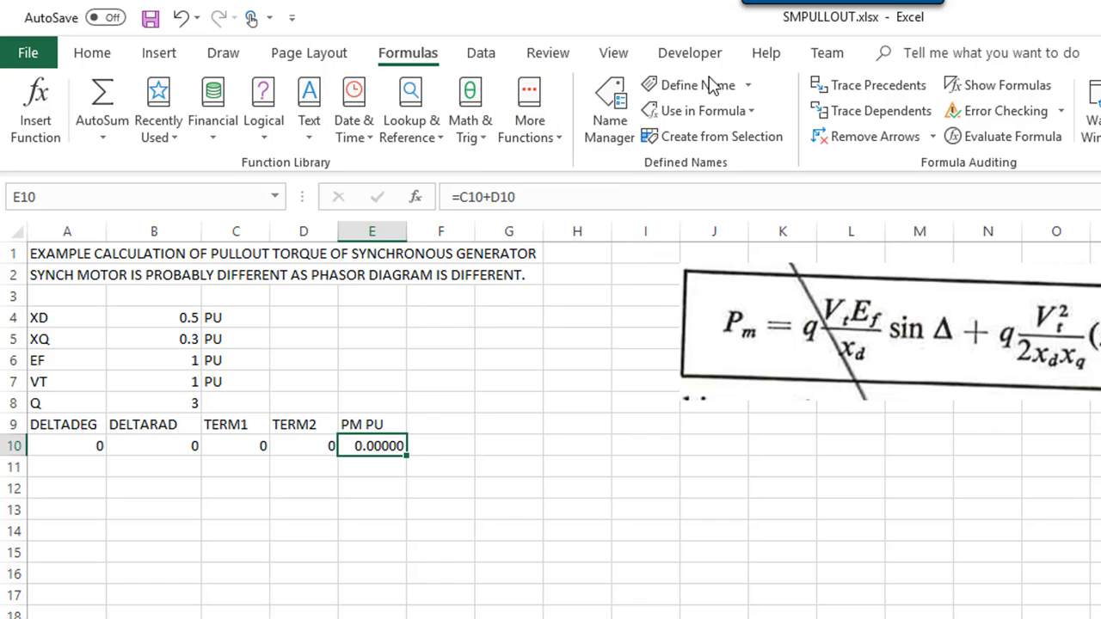
left_click(717, 57)
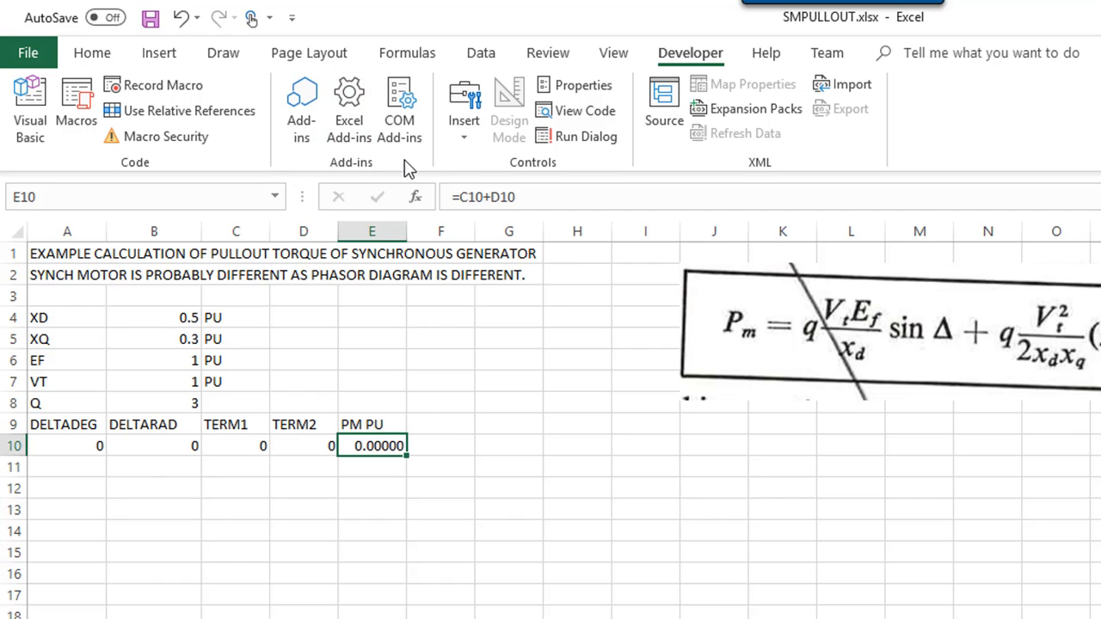
left_click(484, 54)
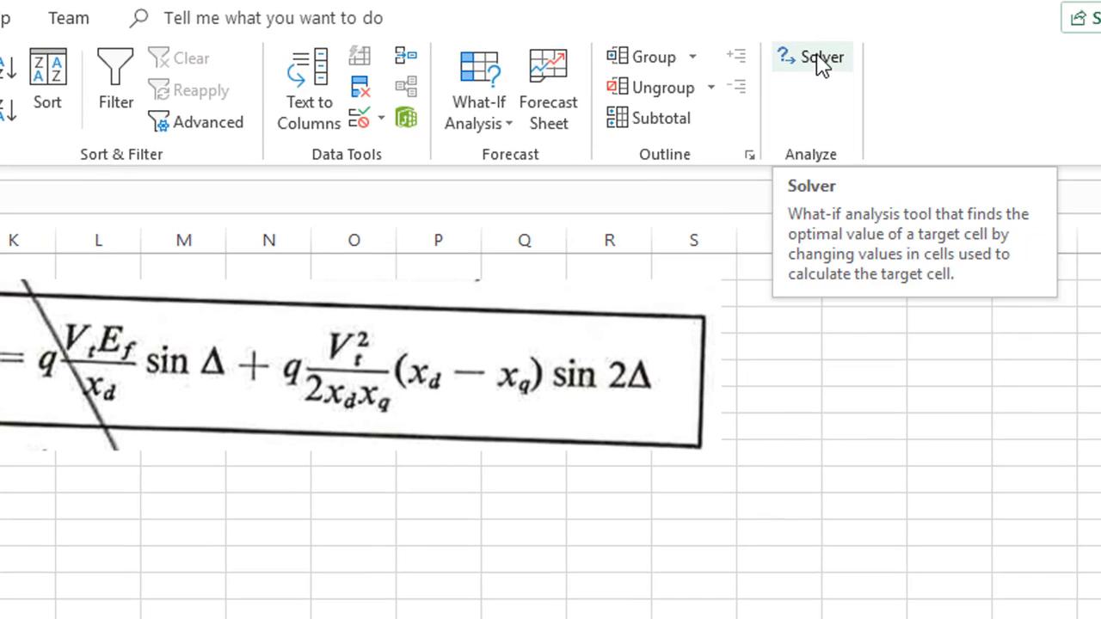
left_click(821, 61)
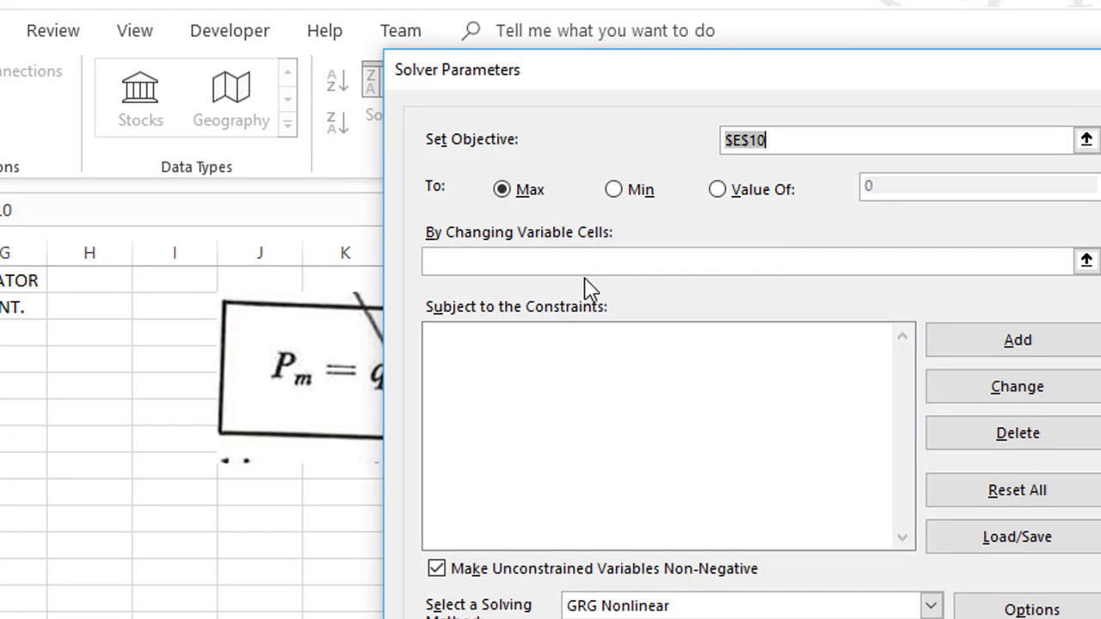
- Set the DELTADEG cell A10 as the variable cell for Solver to change
left_click(1086, 262)
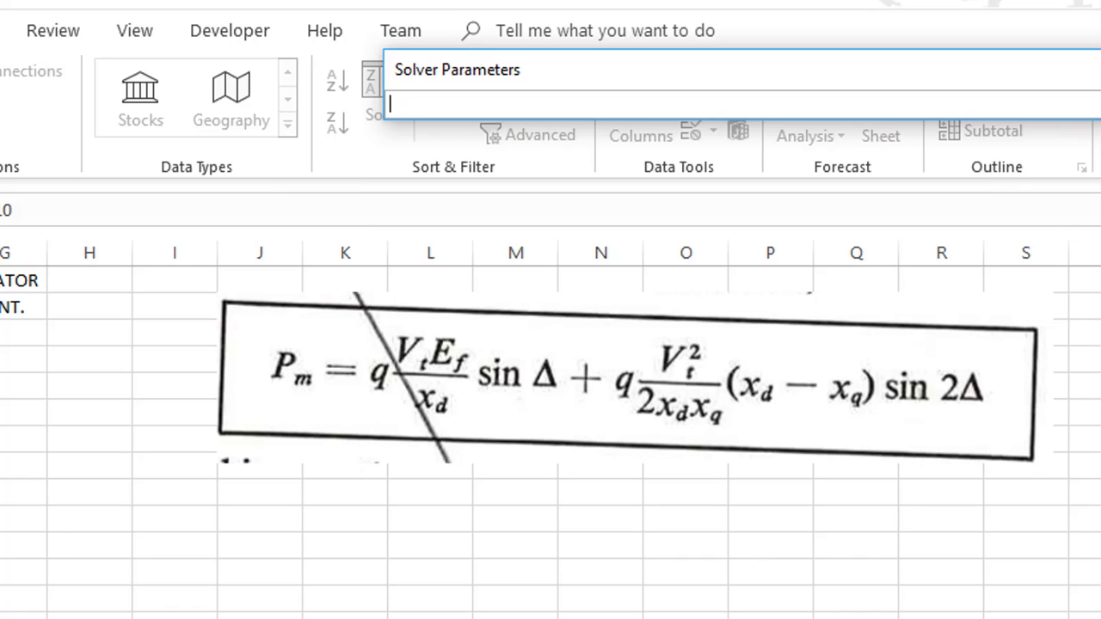
left_click(1100, 105)
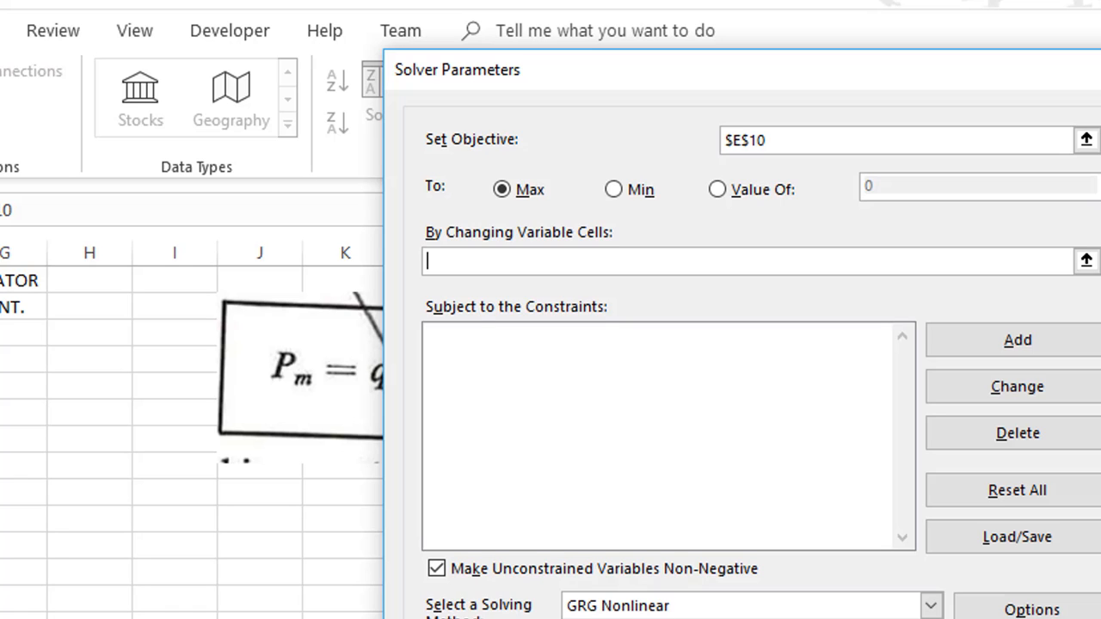
left_click(1086, 261)
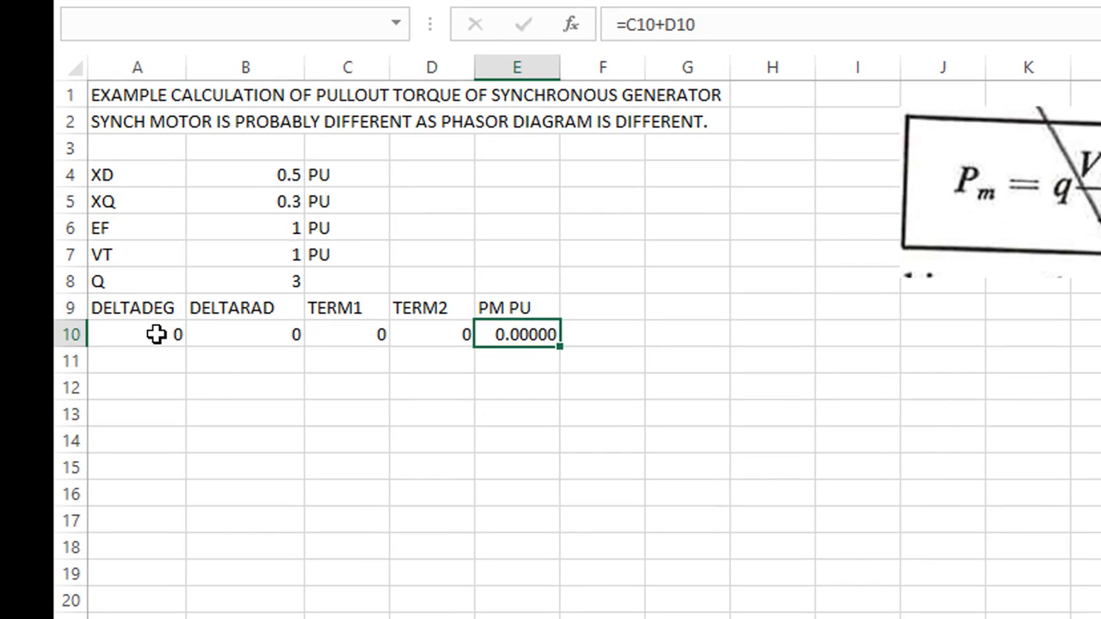
left_click(155, 334)
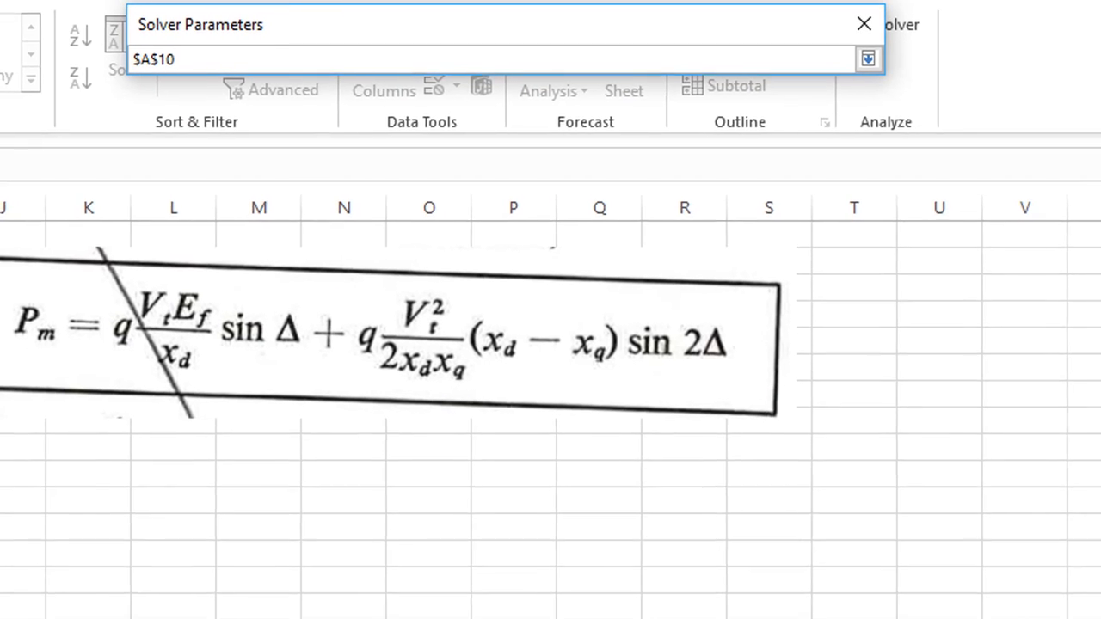
key("Return")
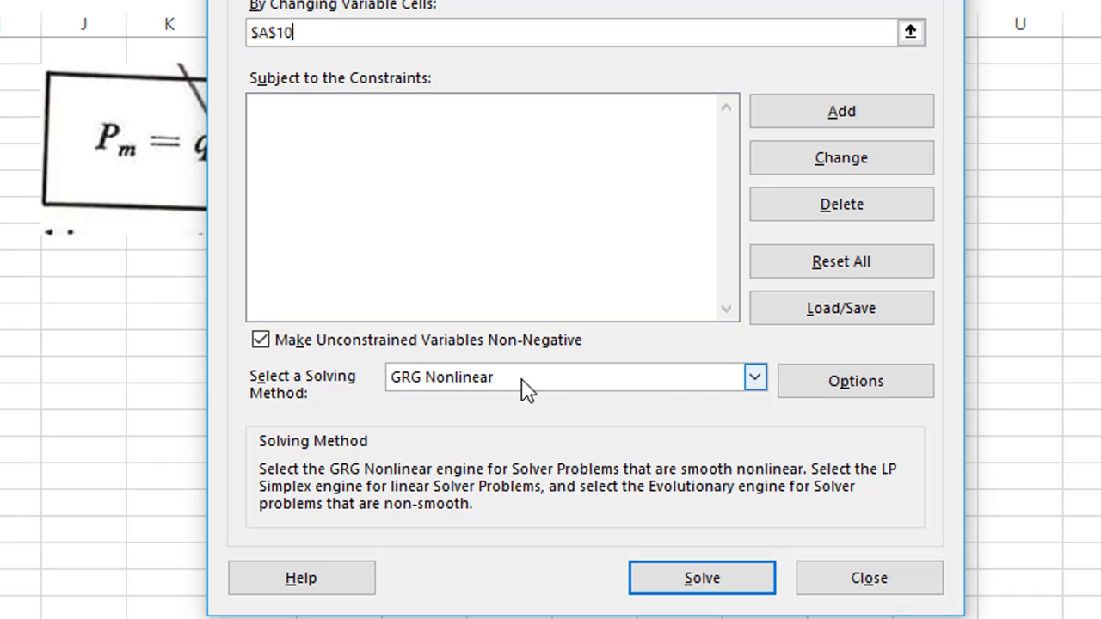
- Solve the problem with the GRG Nonlinear method and keep the Solver solution
left_click(717, 577)
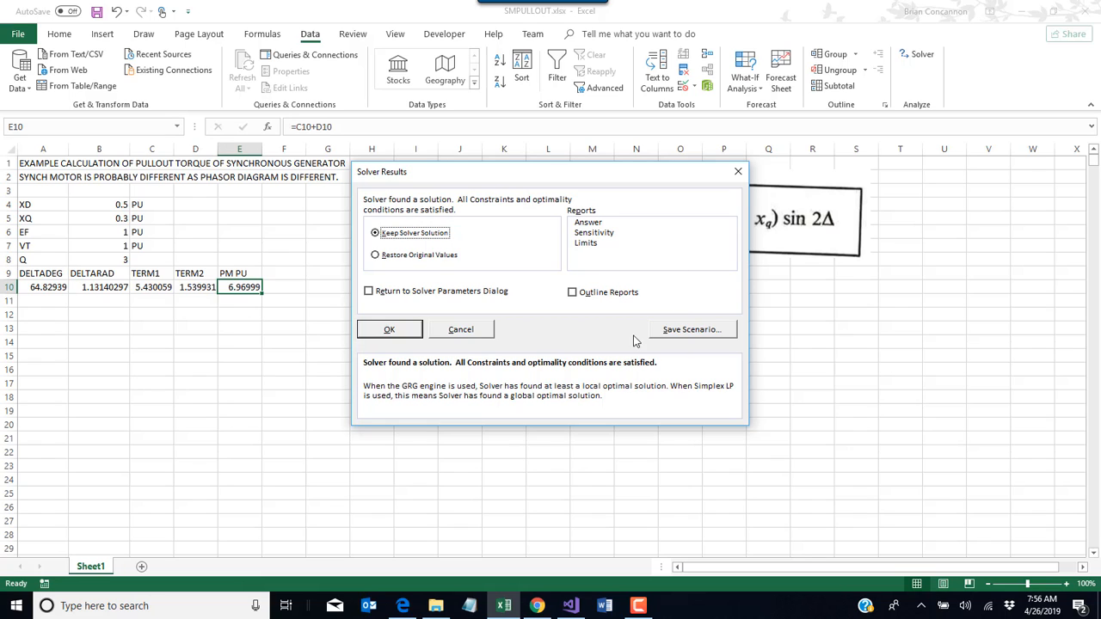
left_click(380, 332)
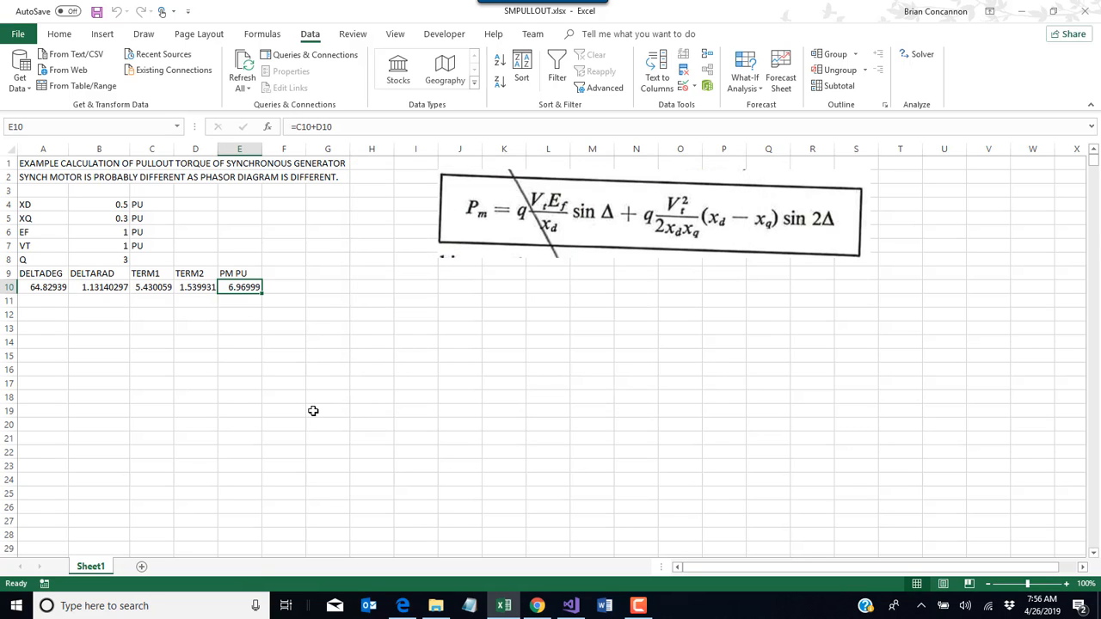
left_click(338, 357)
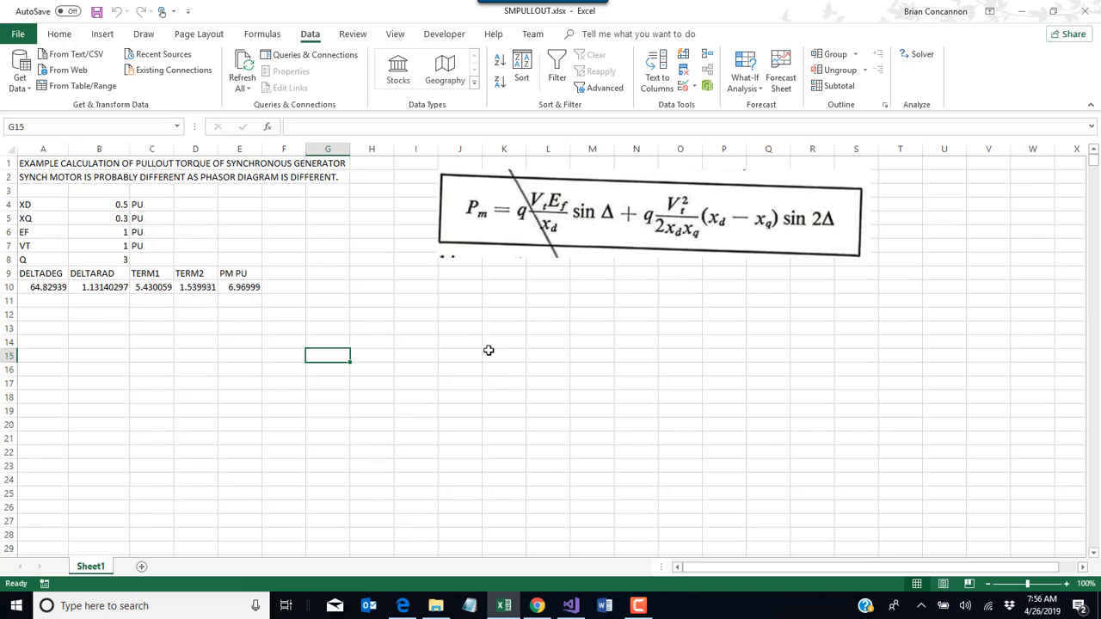
left_click(638, 605)
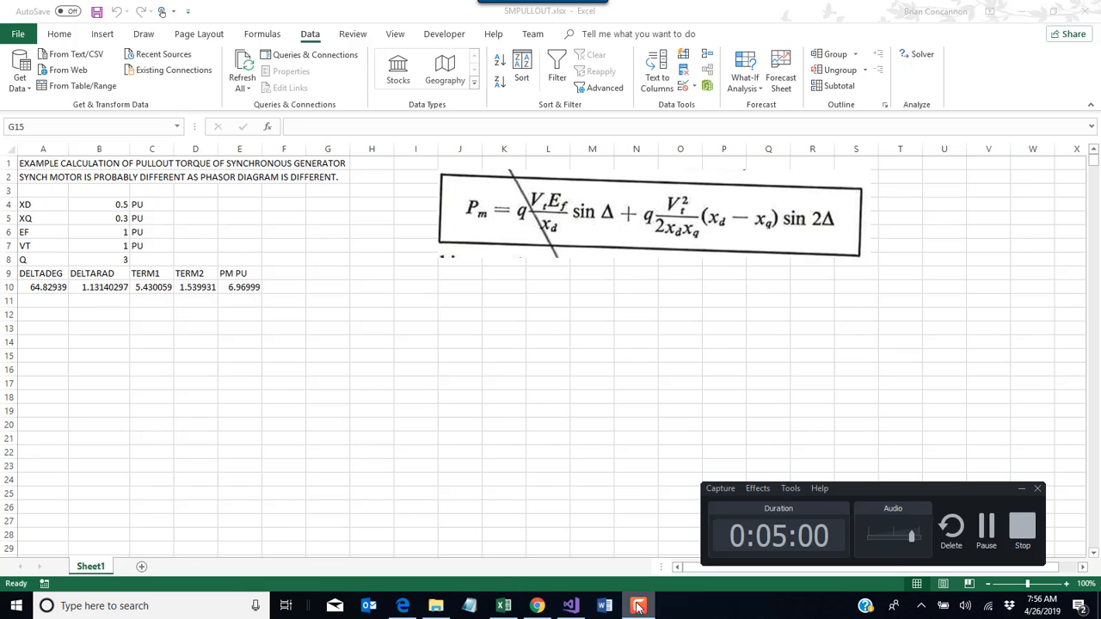